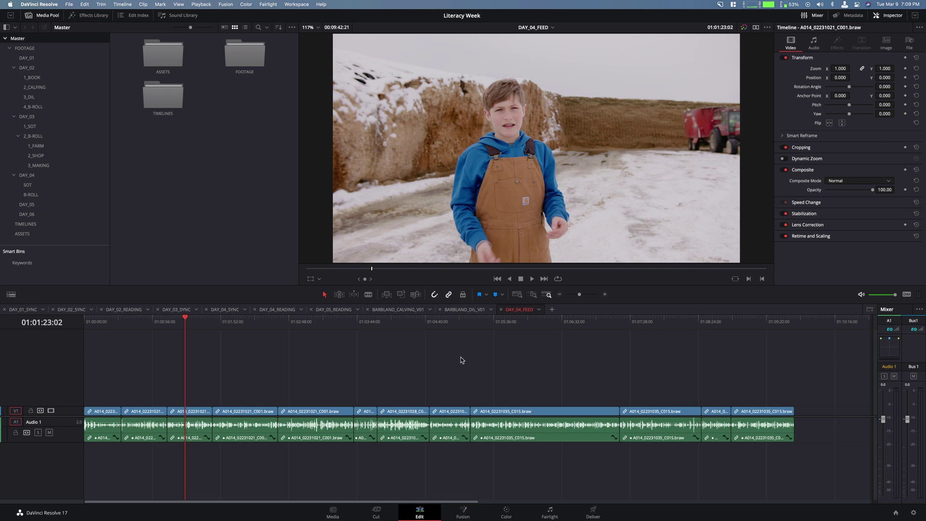
Open Workspace > Data Burn-In, move it off the picture, and enable Record Timecode ('REC TC: 01:01:23:02')
{"action": "left_click", "coordinate": [295, 4]}
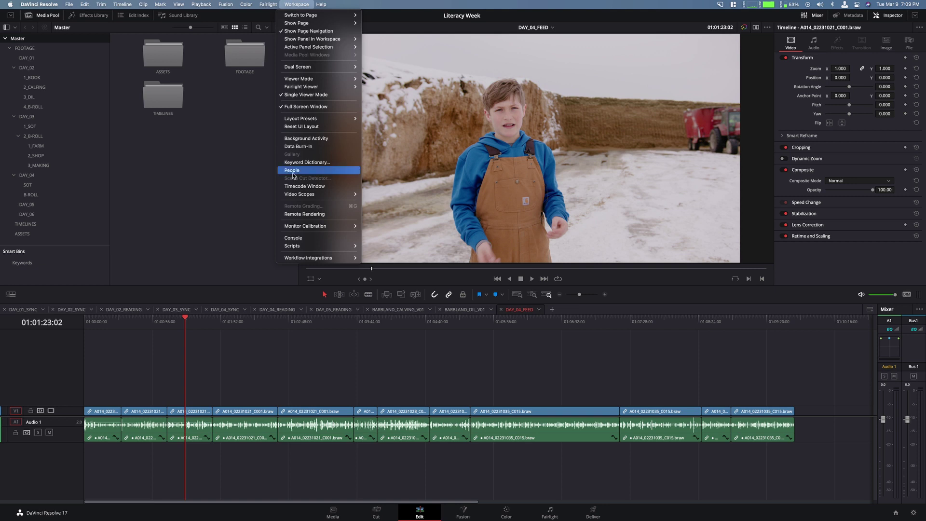
{"action": "left_click", "coordinate": [304, 147]}
{"action": "mouse_move", "coordinate": [380, 214]}
{"action": "left_mouse_down"}
{"action": "mouse_move", "coordinate": [412, 179]}
{"action": "mouse_move", "coordinate": [441, 175]}
{"action": "left_mouse_up"}
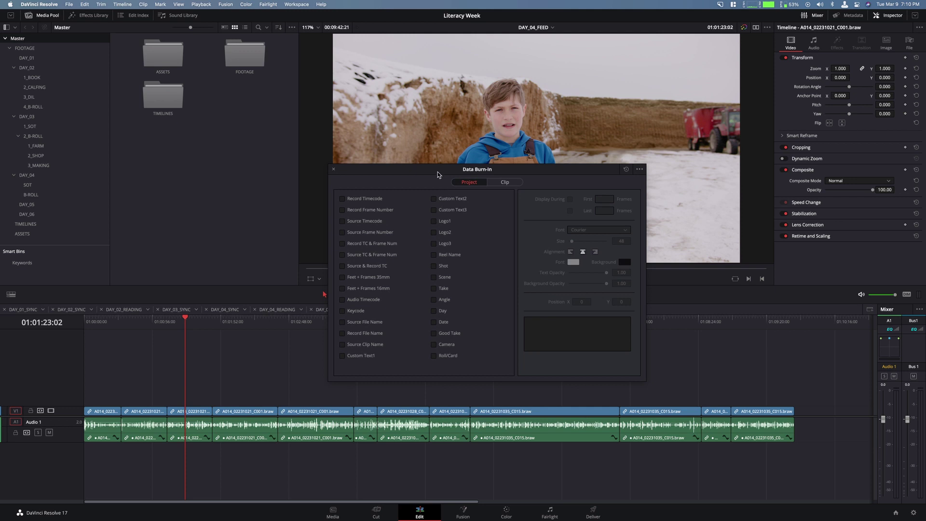
{"action": "mouse_move", "coordinate": [438, 172]}
{"action": "left_mouse_down"}
{"action": "mouse_move", "coordinate": [494, 164]}
{"action": "mouse_move", "coordinate": [391, 177]}
{"action": "mouse_move", "coordinate": [405, 181]}
{"action": "left_mouse_up"}
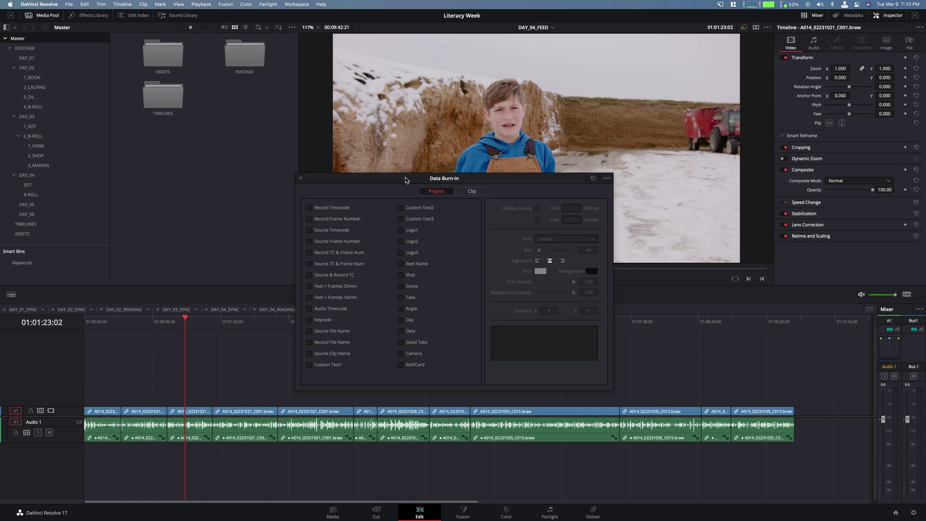
{"action": "mouse_move", "coordinate": [405, 177]}
{"action": "left_mouse_down"}
{"action": "mouse_move", "coordinate": [279, 189]}
{"action": "mouse_move", "coordinate": [226, 209]}
{"action": "mouse_move", "coordinate": [251, 210]}
{"action": "left_mouse_up"}
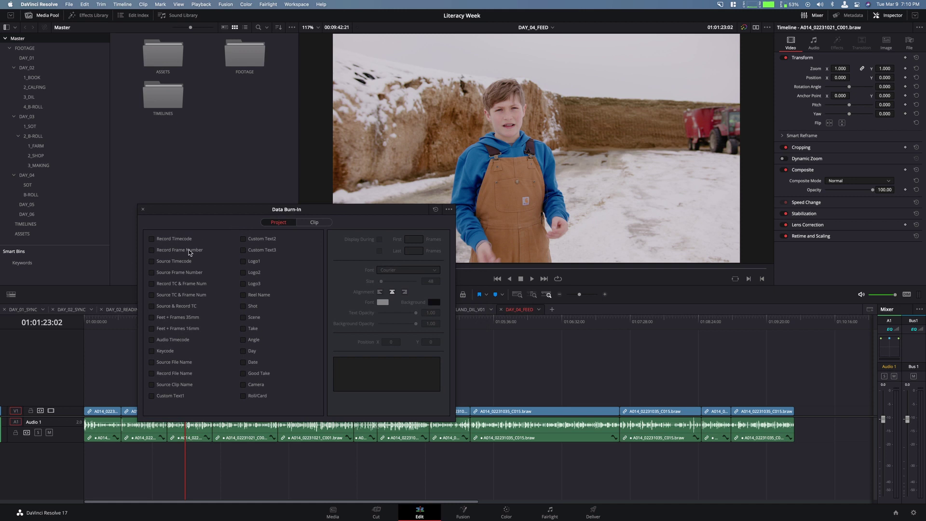
{"action": "left_click", "coordinate": [151, 240]}
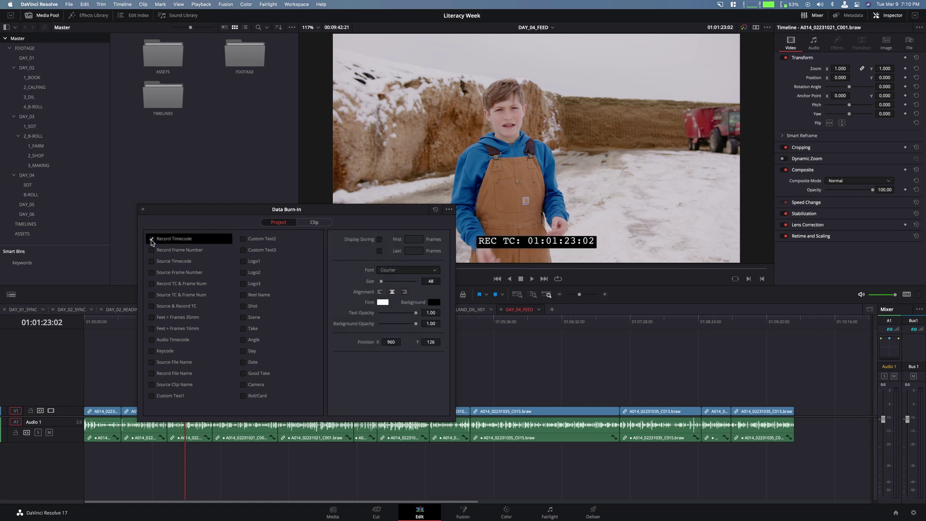
{"action": "left_click_drag", "start_coordinate": [210, 215], "coordinate": [117, 210]}
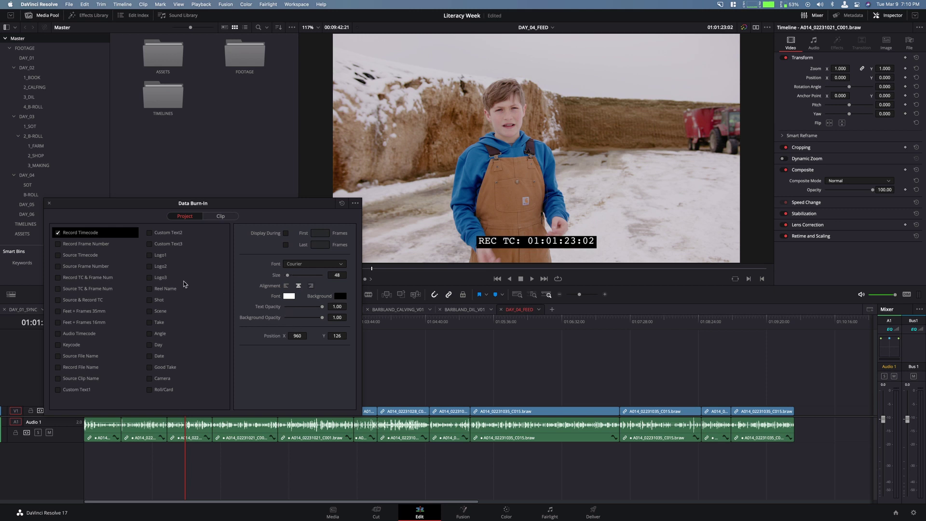
Preview Source Timecode, Record TC & Frame Num and Source & Record TC burn-ins, ending on Feet + Frames 35mm
{"action": "left_click", "coordinate": [57, 256]}
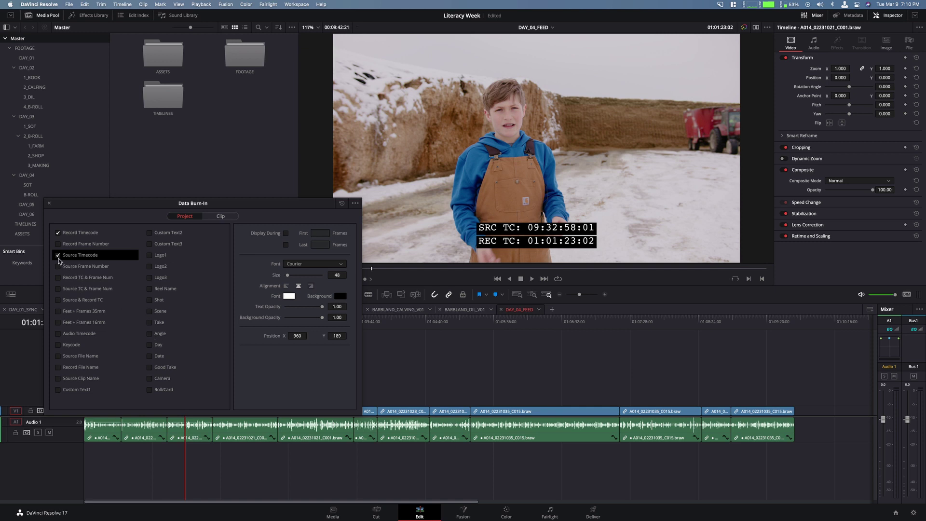
{"action": "left_click", "coordinate": [58, 255]}
{"action": "left_click", "coordinate": [58, 233]}
{"action": "left_click", "coordinate": [59, 277]}
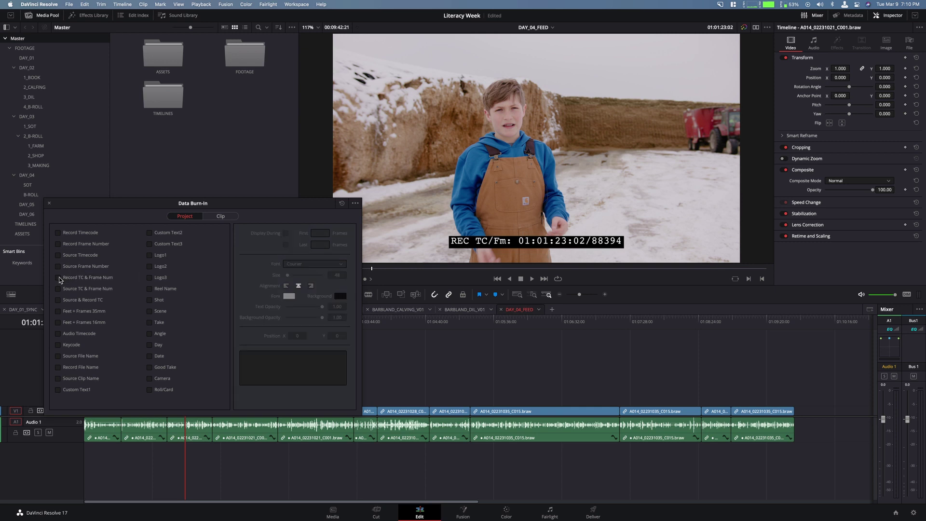
{"action": "left_click", "coordinate": [58, 277]}
{"action": "left_click", "coordinate": [58, 300]}
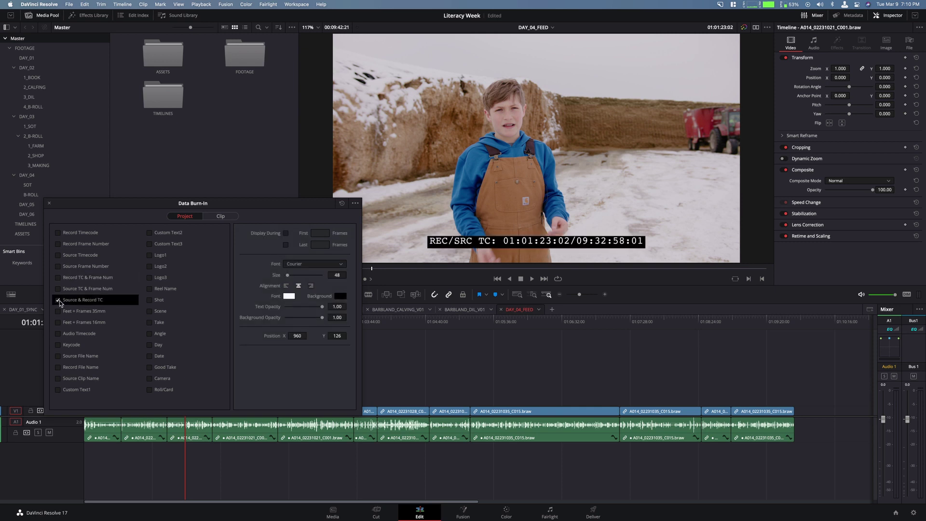
{"action": "left_click", "coordinate": [58, 300]}
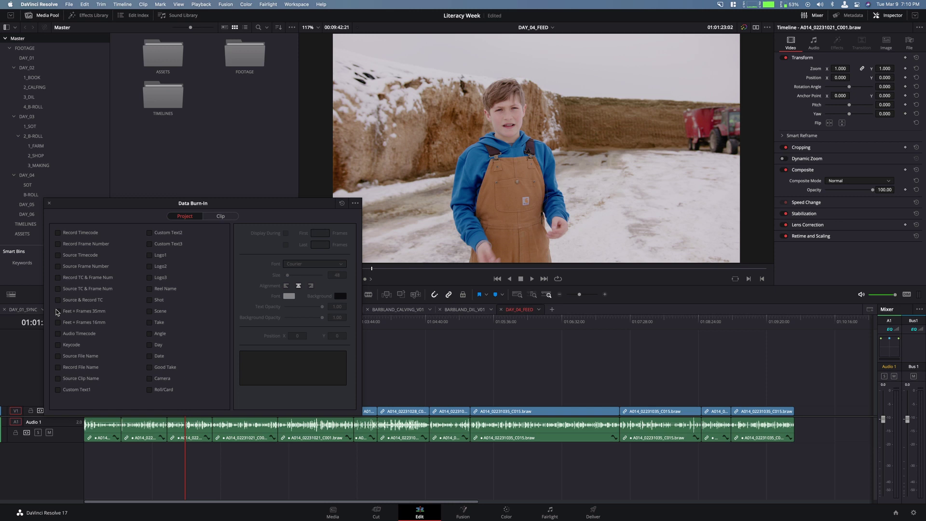
{"action": "left_click", "coordinate": [58, 311]}
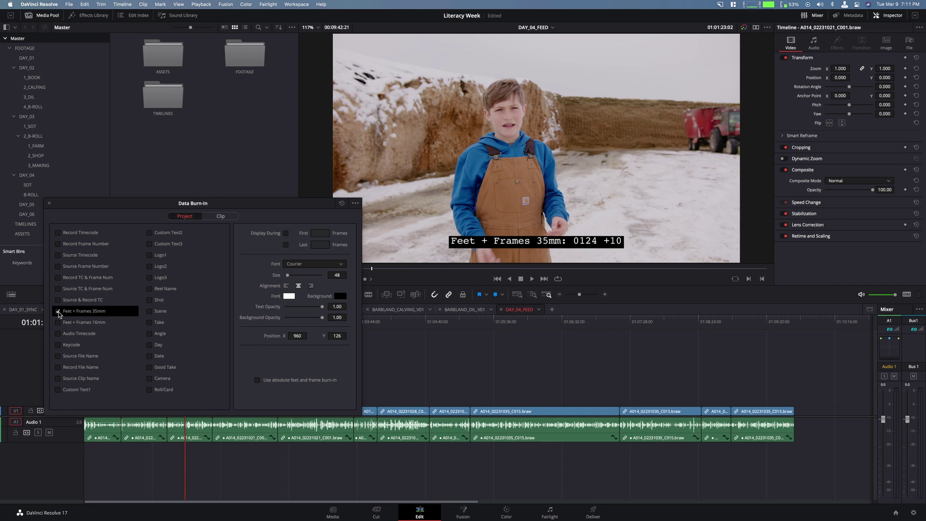
{"action": "left_click", "coordinate": [58, 311]}
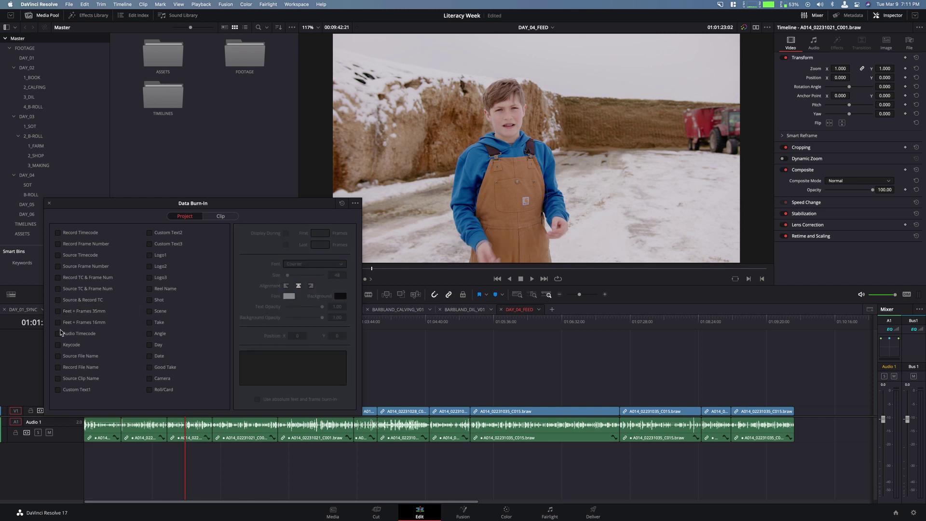
{"action": "left_click", "coordinate": [58, 334]}
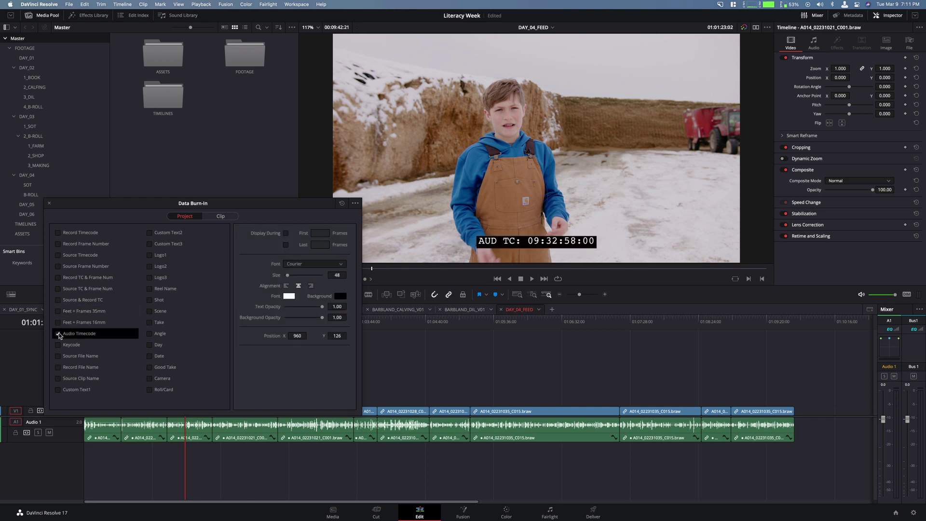
{"action": "left_click", "coordinate": [58, 334]}
{"action": "left_click", "coordinate": [58, 356]}
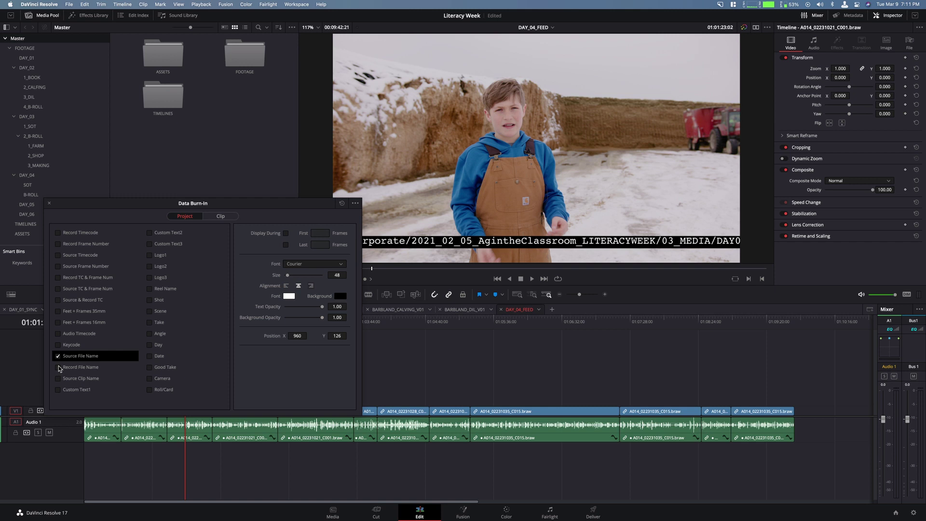
{"action": "left_click", "coordinate": [58, 367]}
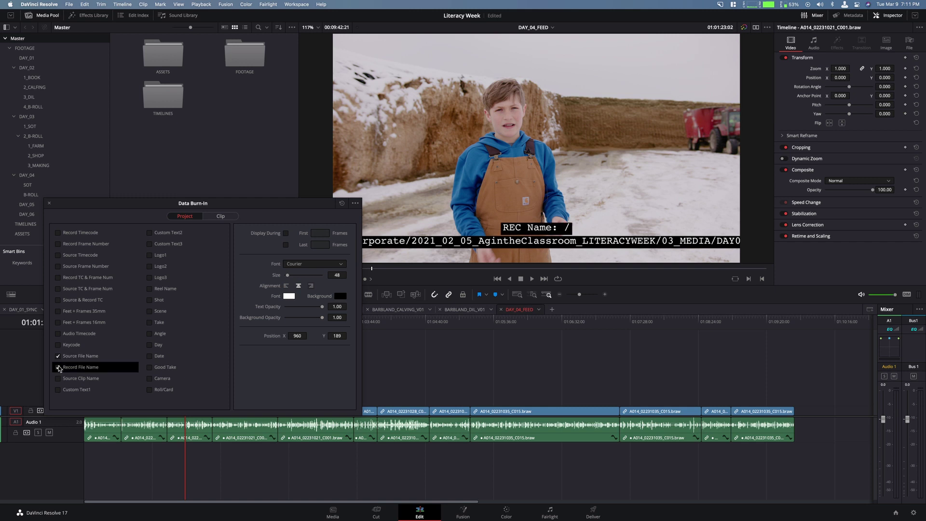
{"action": "left_click", "coordinate": [59, 367]}
{"action": "left_click", "coordinate": [57, 345]}
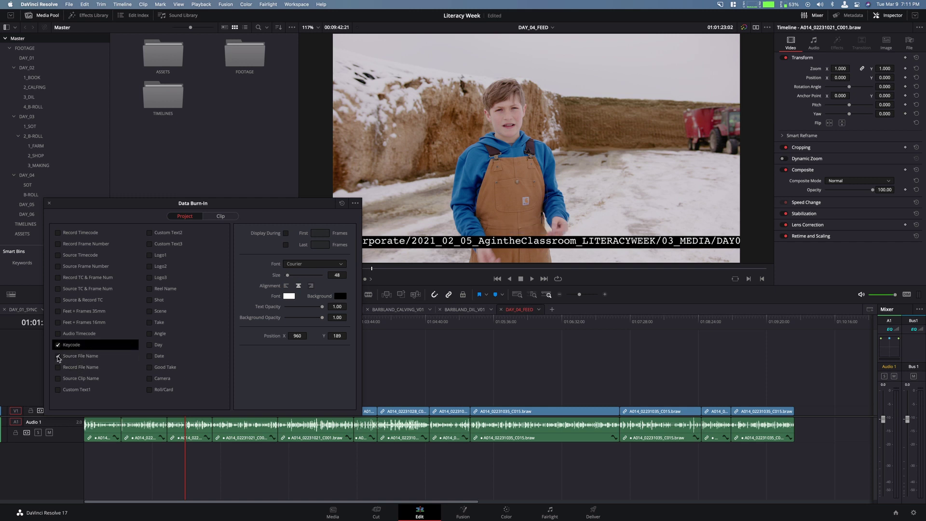
{"action": "left_click", "coordinate": [58, 356]}
{"action": "left_click", "coordinate": [58, 344]}
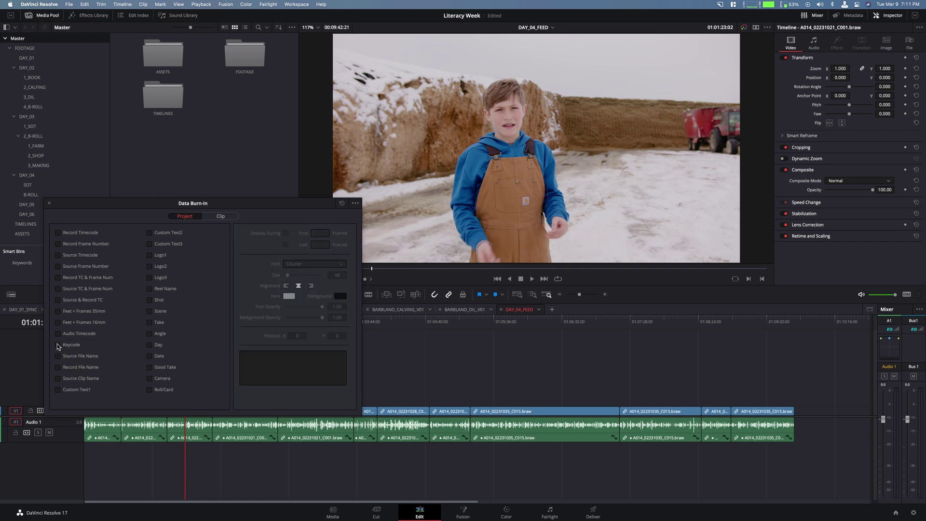
{"action": "left_click", "coordinate": [59, 390]}
{"action": "left_click", "coordinate": [271, 358]}
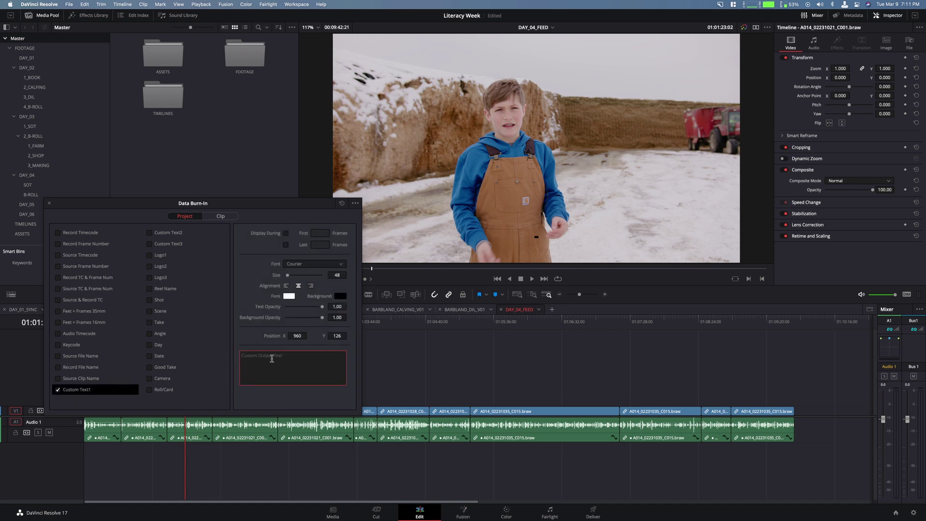
{"action": "type", "text": "HELLO"}
{"action": "left_click_drag", "start_coordinate": [278, 354], "coordinate": [241, 352]}
{"action": "key", "text": "BackSpace"}
{"action": "left_click", "coordinate": [59, 390]}
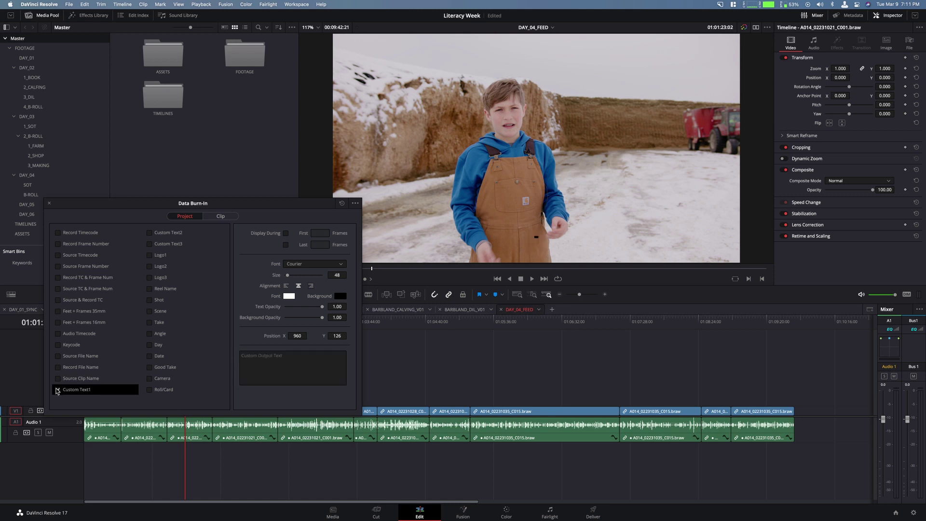
{"action": "left_click", "coordinate": [150, 266]}
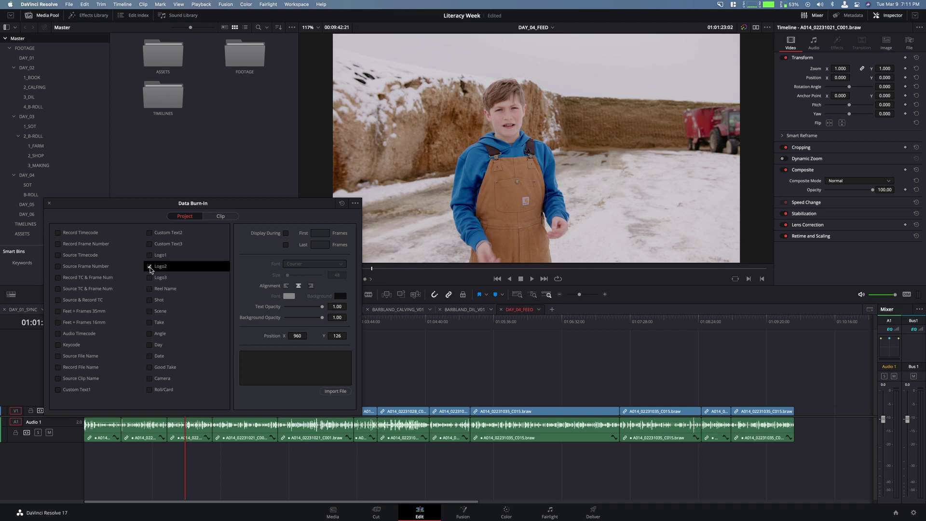
{"action": "left_click", "coordinate": [150, 267]}
{"action": "left_click", "coordinate": [149, 289]}
{"action": "left_click", "coordinate": [149, 289]}
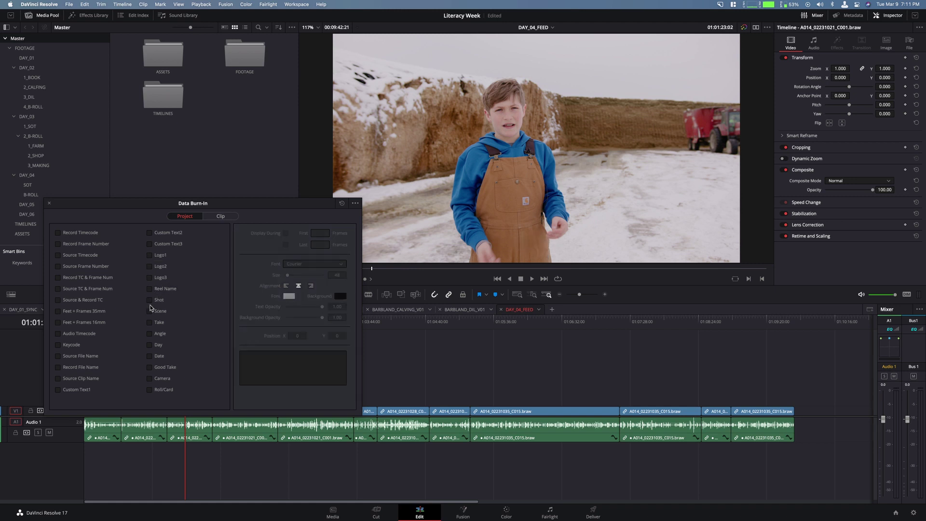
{"action": "left_click", "coordinate": [150, 300]}
{"action": "left_click", "coordinate": [149, 300]}
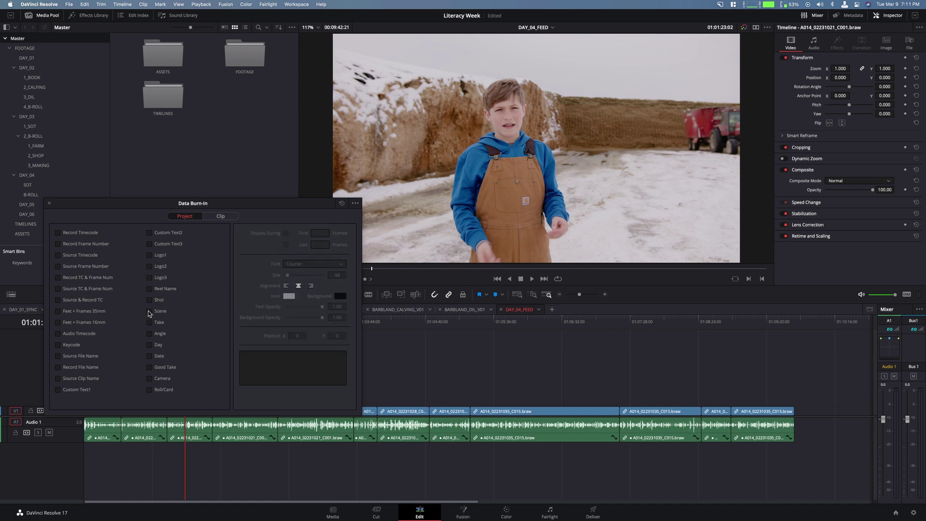
{"action": "left_click", "coordinate": [150, 357]}
{"action": "left_click", "coordinate": [150, 357]}
{"action": "left_click_drag", "start_coordinate": [166, 210], "coordinate": [252, 195]}
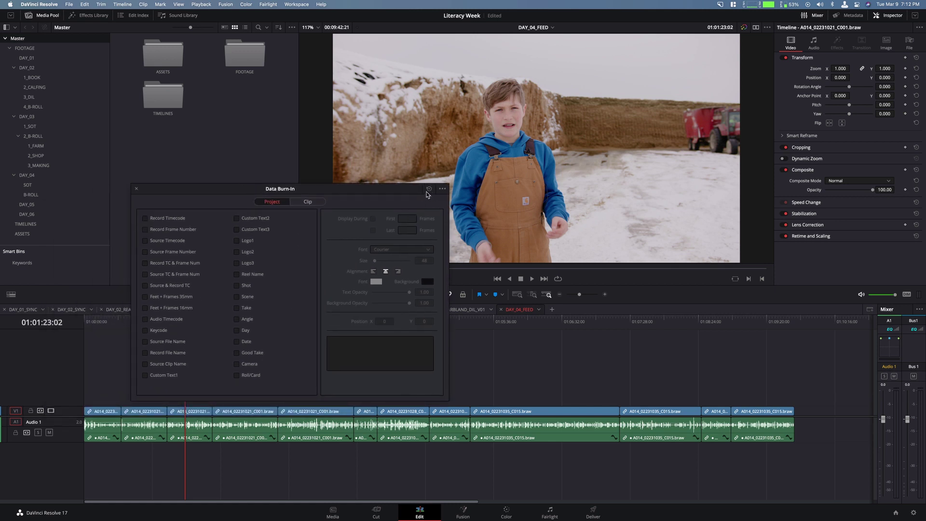
Re-enable Record Timecode, close Data Burn-In, and check the REC TC overlay across the timeline at 01:04:56:19
{"action": "left_click", "coordinate": [146, 218]}
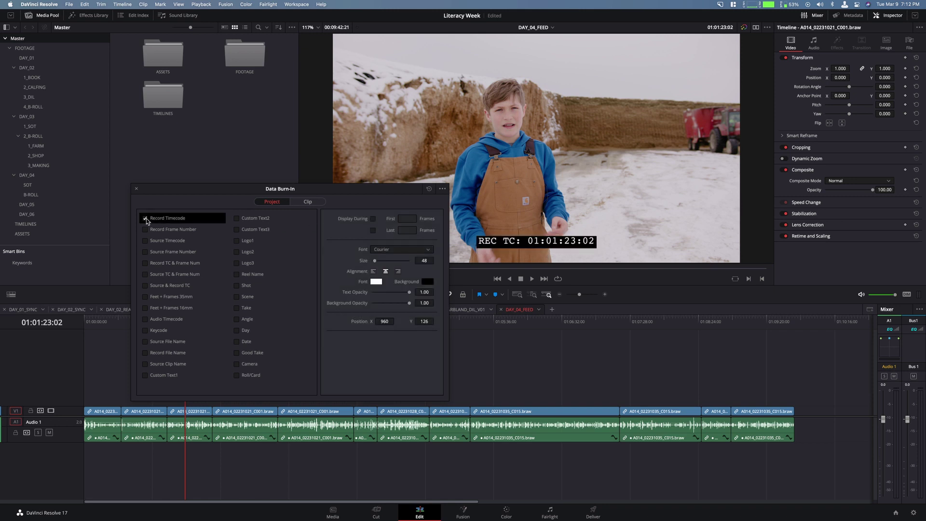
{"action": "left_click", "coordinate": [137, 189]}
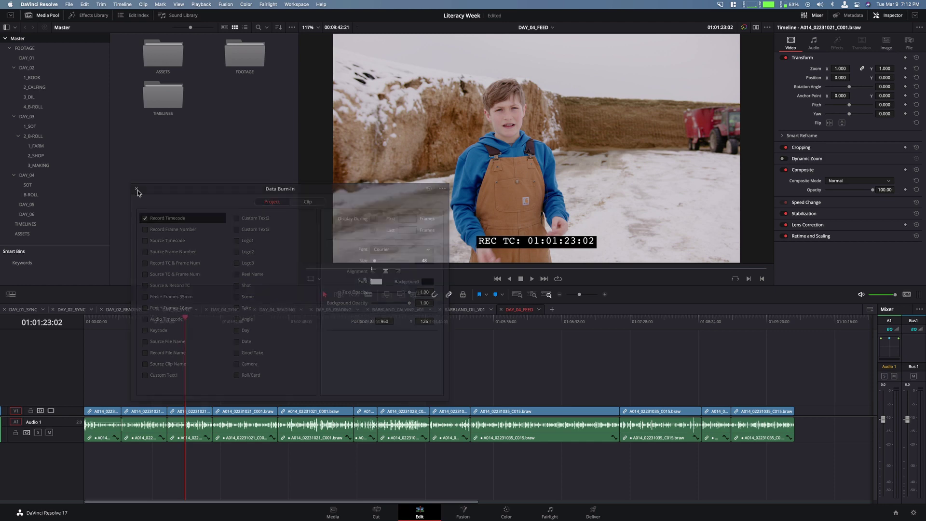
{"action": "mouse_move", "coordinate": [185, 321]}
{"action": "left_mouse_down"}
{"action": "mouse_move", "coordinate": [108, 322]}
{"action": "mouse_move", "coordinate": [374, 319]}
{"action": "mouse_move", "coordinate": [68, 328]}
{"action": "left_mouse_up"}
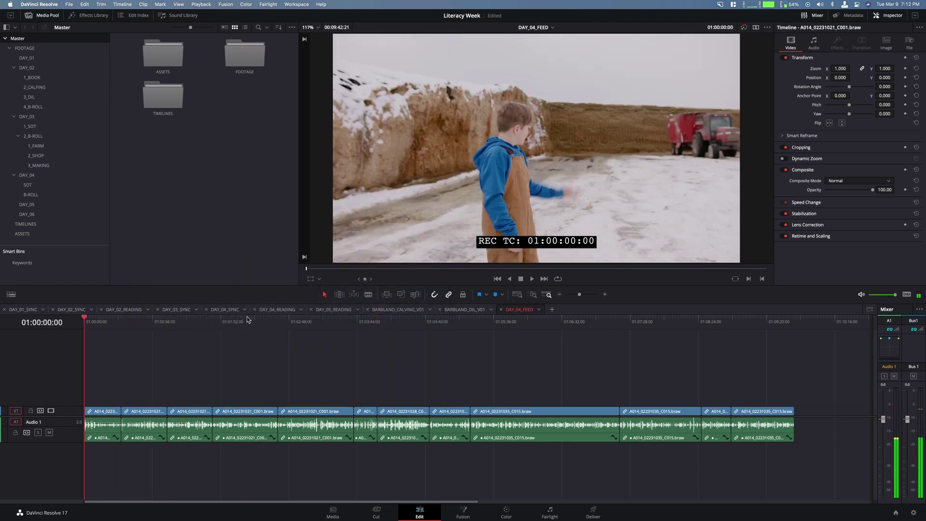
{"action": "left_click", "coordinate": [333, 323]}
{"action": "left_click", "coordinate": [502, 322]}
{"action": "left_click", "coordinate": [446, 324]}
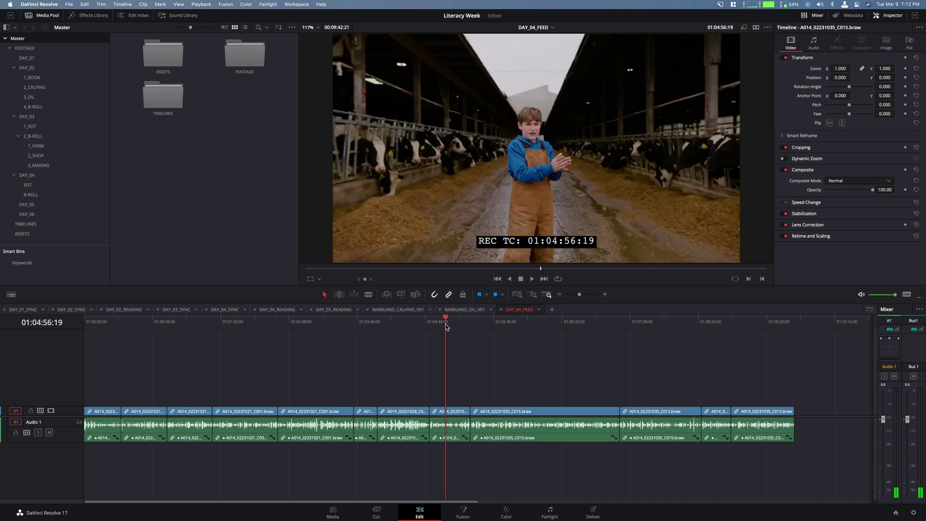